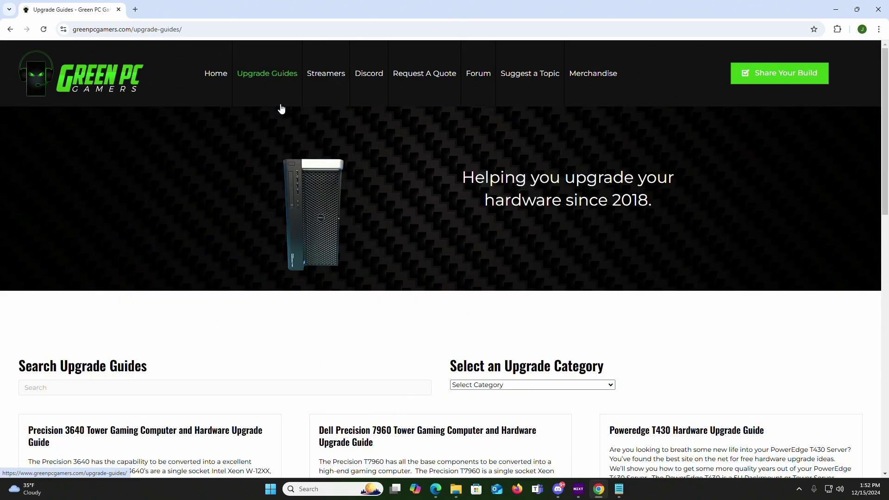
pyautogui.scroll(-2, 206, 191)
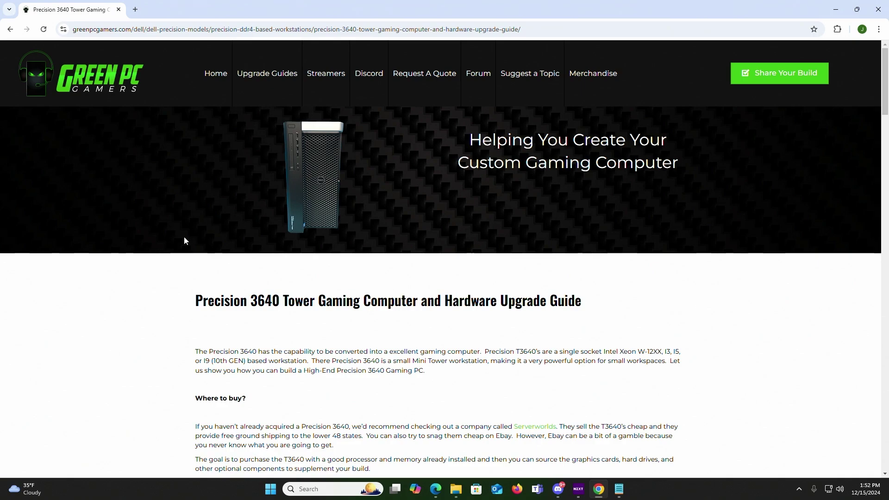
pyautogui.scroll(-1, 183, 241)
pyautogui.scroll(-2, 184, 240)
pyautogui.scroll(-1, 185, 240)
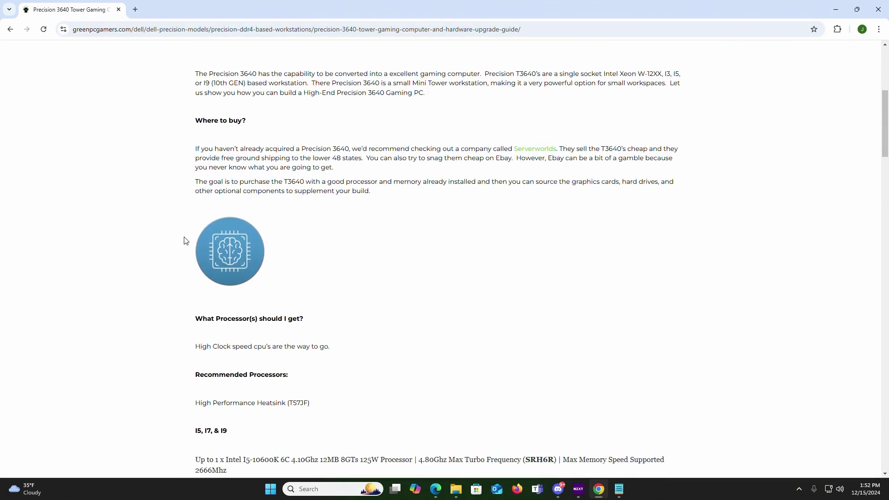
pyautogui.scroll(-1, 184, 240)
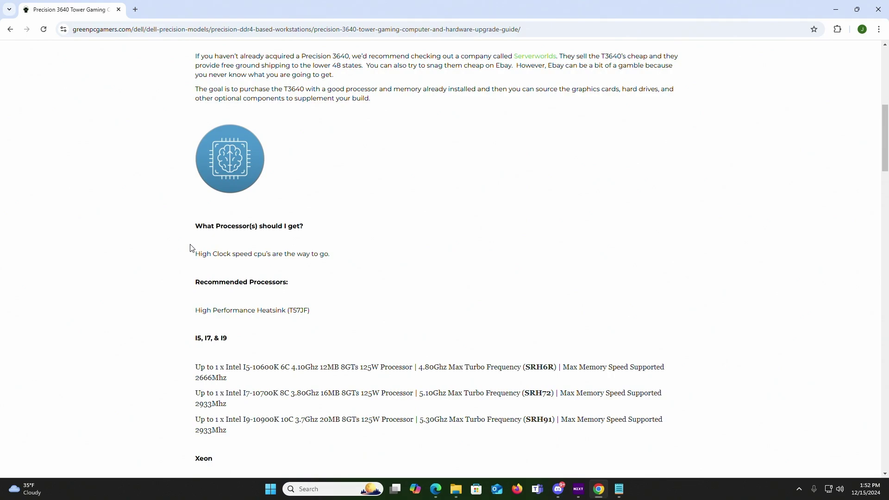
pyautogui.scroll(-1, 191, 247)
pyautogui.scroll(-1, 190, 248)
pyautogui.scroll(-2, 190, 247)
pyautogui.scroll(-2, 192, 248)
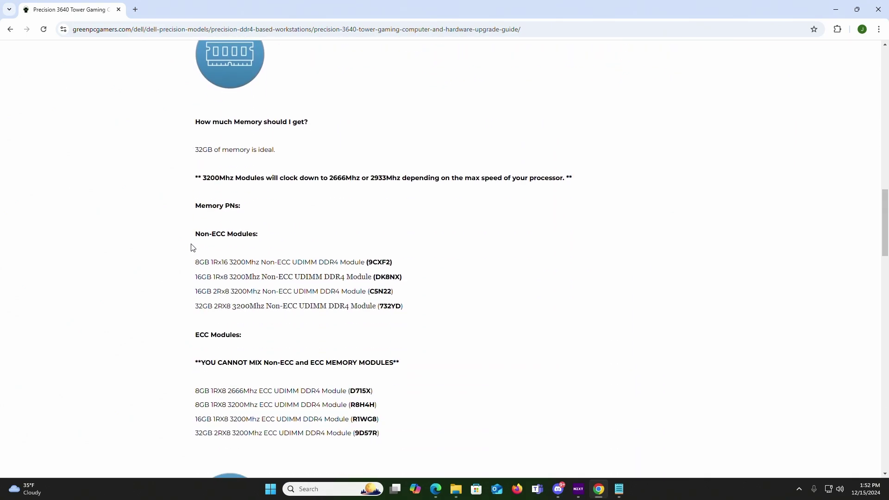
pyautogui.scroll(-3, 192, 248)
pyautogui.scroll(-2, 191, 248)
pyautogui.scroll(-2, 190, 248)
pyautogui.scroll(-2, 189, 248)
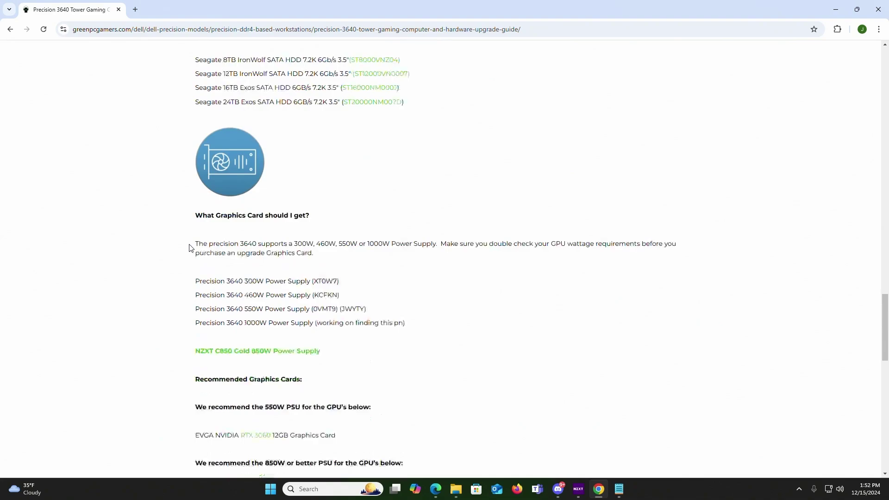
pyautogui.scroll(-1, 189, 248)
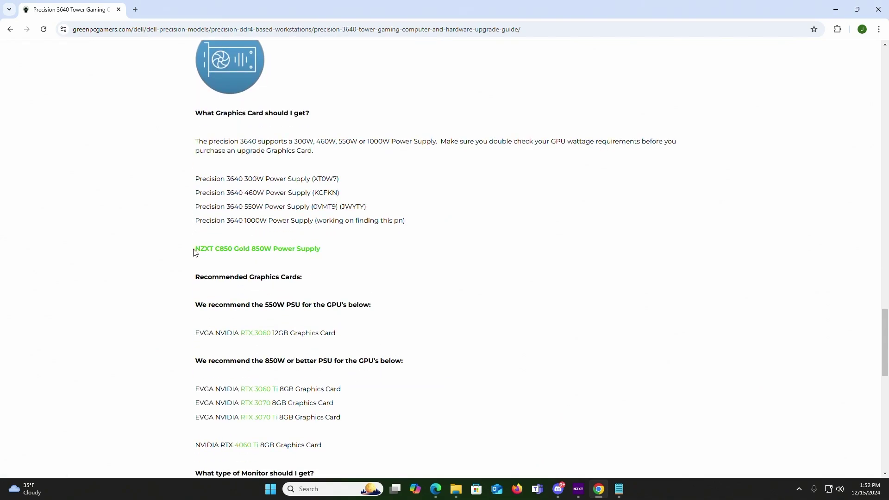